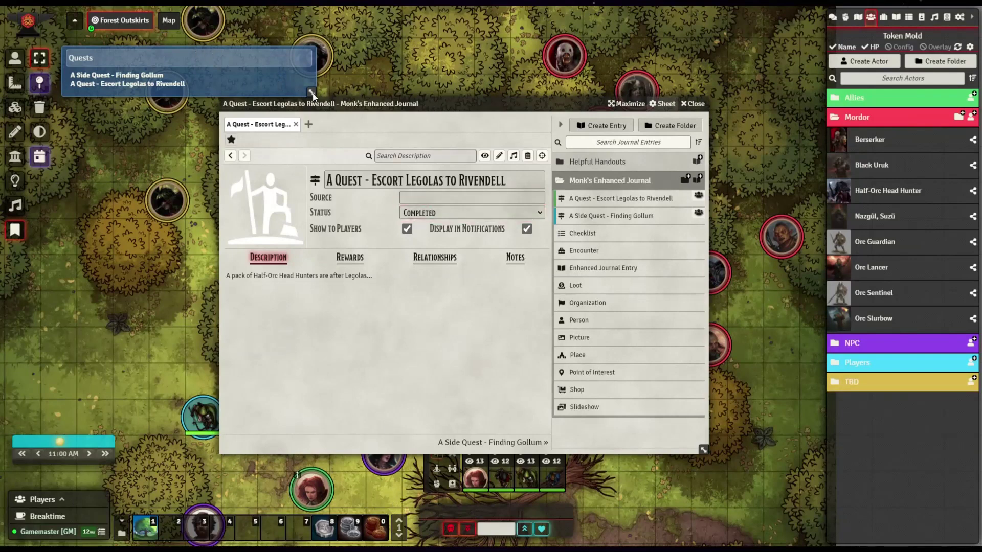
Narrow the Quests notification list and move the journal window up, clear of the list.
drag(311, 93, 270, 96)
drag(477, 101, 533, 103)
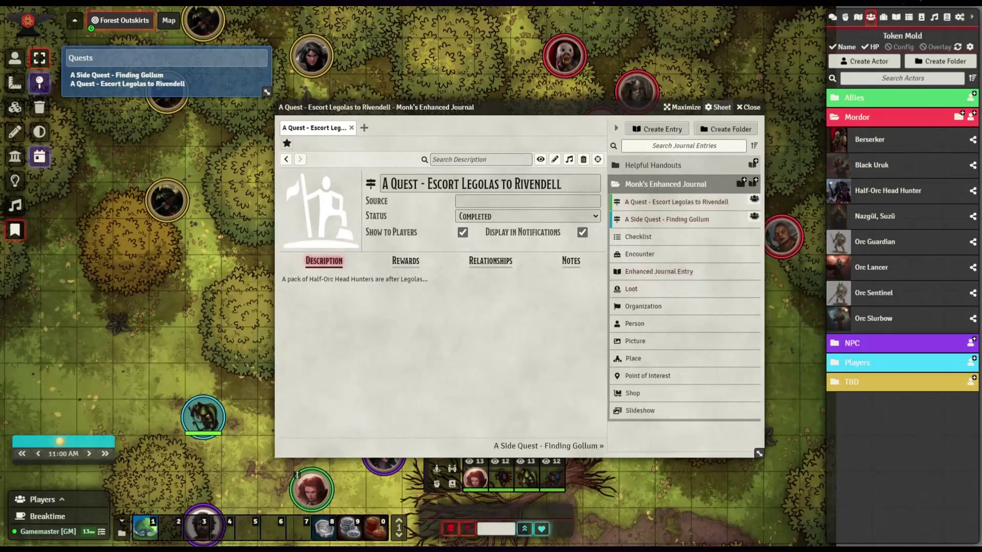
drag(570, 102, 594, 54)
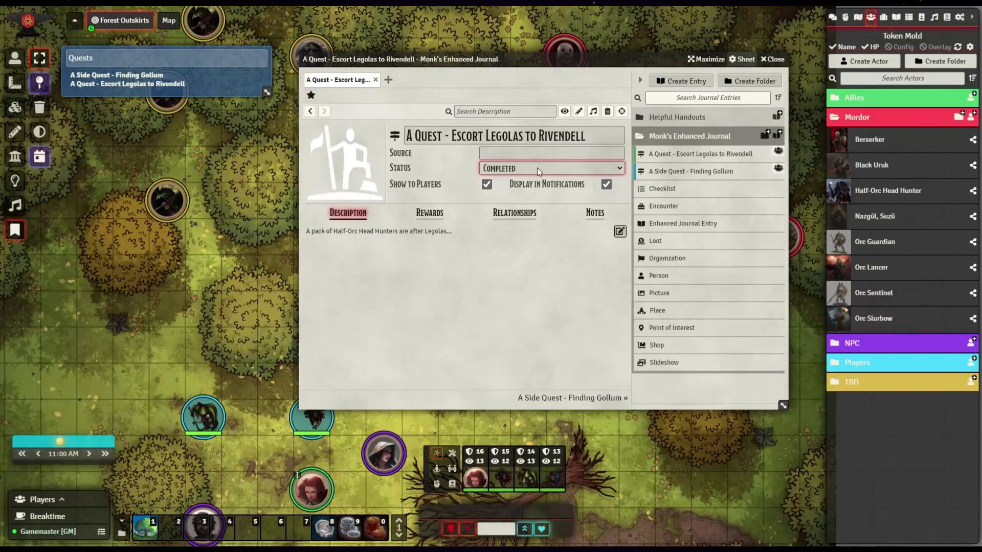
Review the rewards and notes of the Escort Legolas to Rivendell quest and link the Person entry to it as a relationship.
click(432, 214)
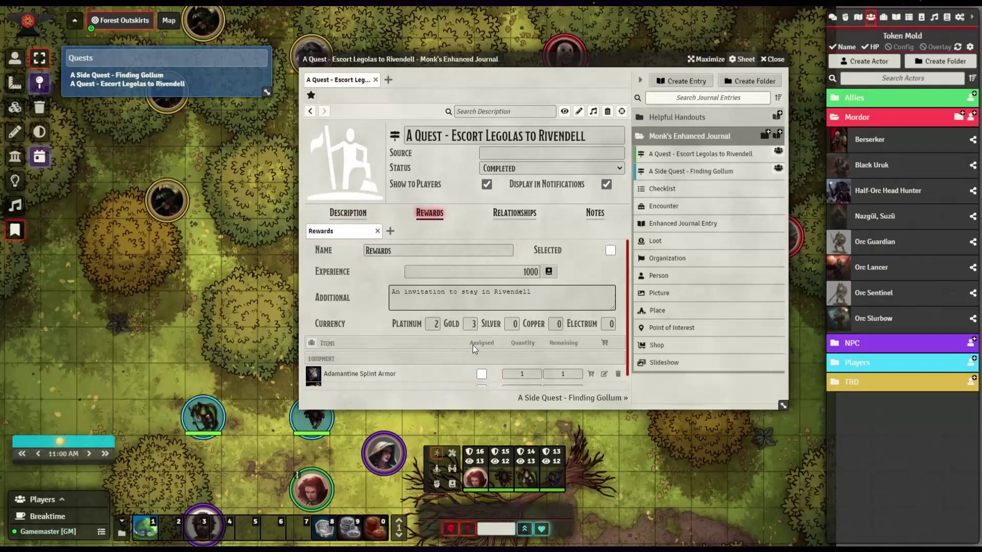
scroll(473, 350, down, 1)
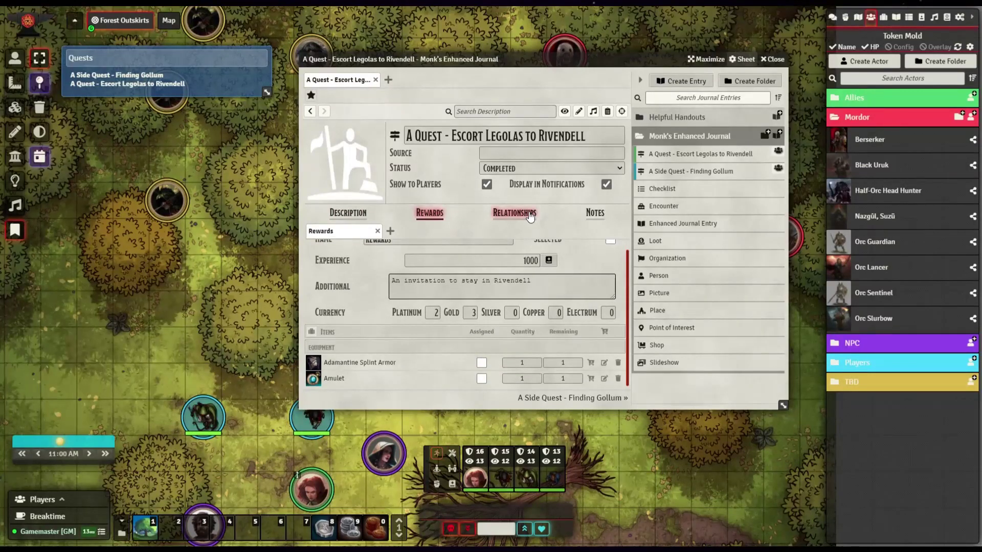
click(529, 216)
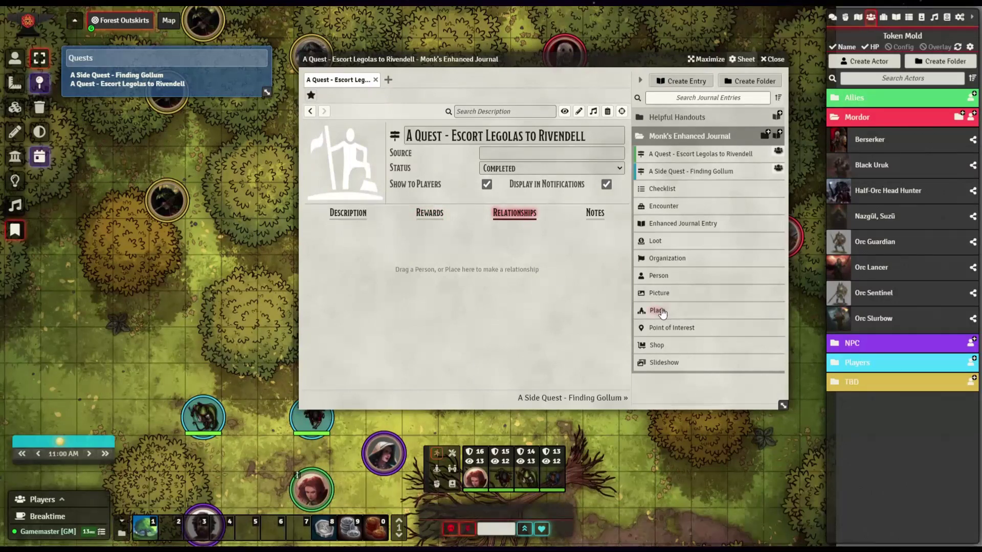
drag(658, 277, 500, 278)
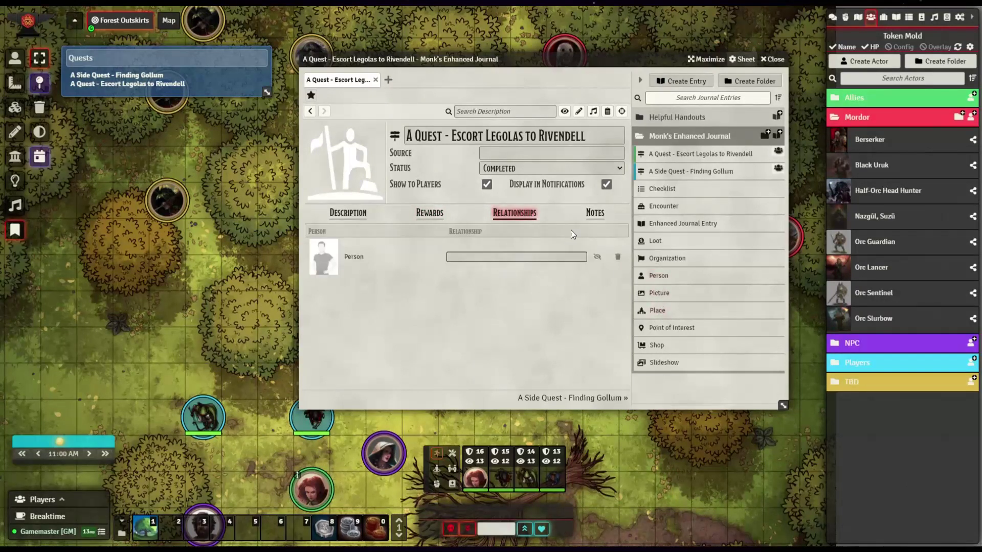
click(592, 215)
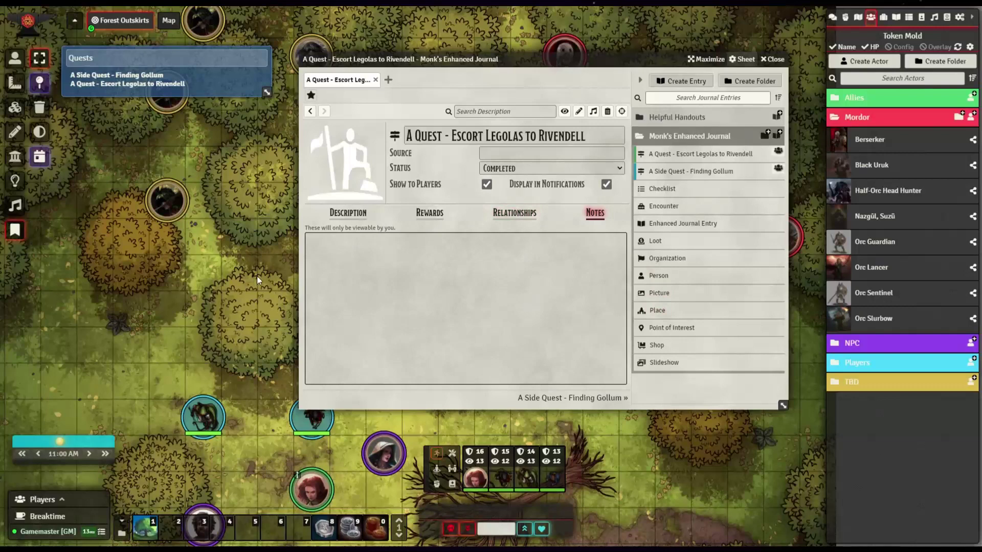
Review the rewards and relationships of A Side Quest - Finding Gollum, and turn its notification display off and on again.
click(675, 174)
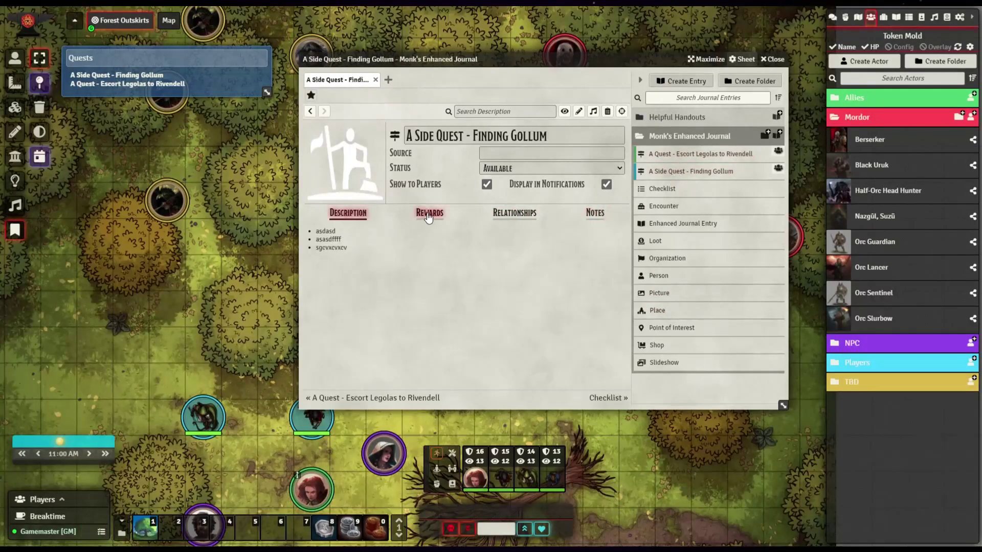
click(440, 215)
click(513, 214)
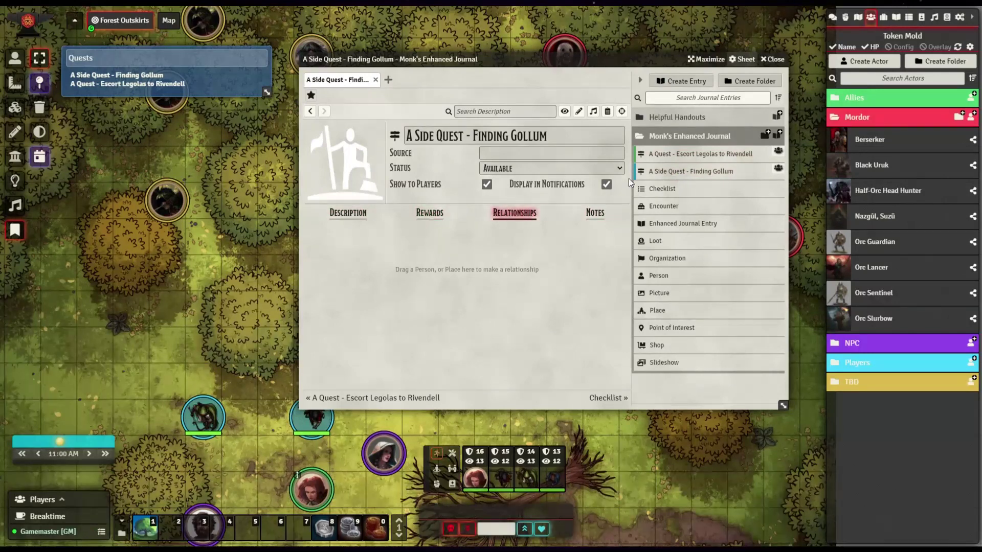
click(606, 184)
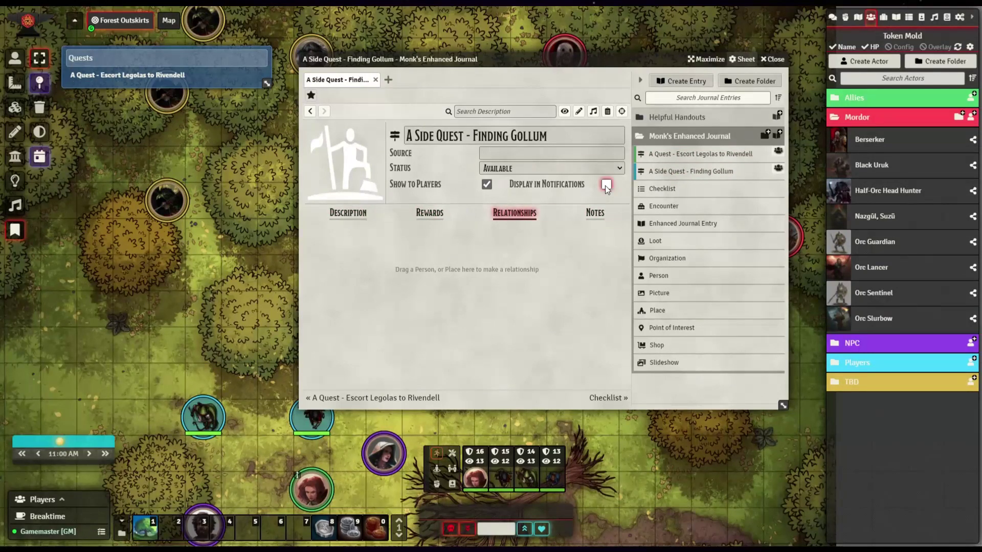
click(606, 184)
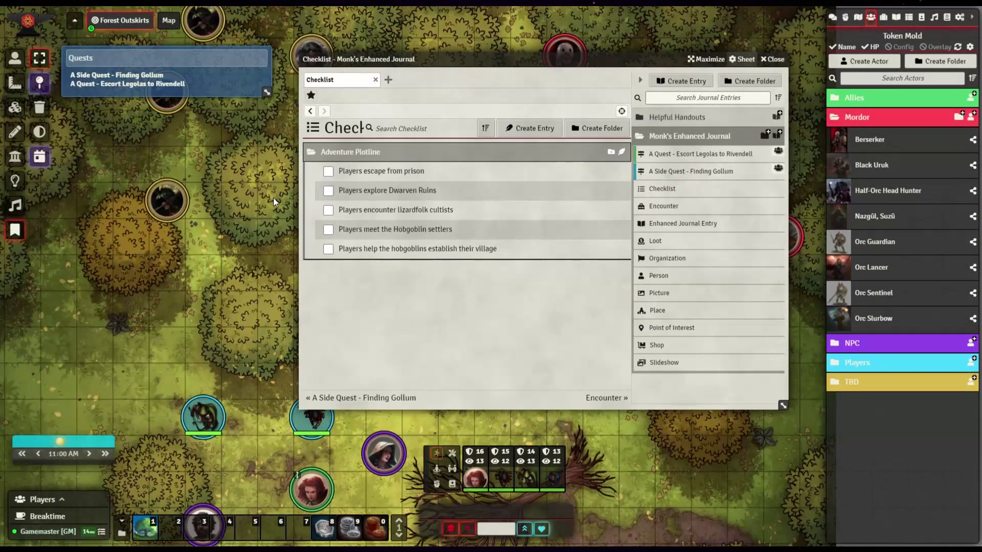
Mark all five Adventure Plotline items in the Checklist entry as complete.
click(327, 172)
click(328, 191)
click(328, 210)
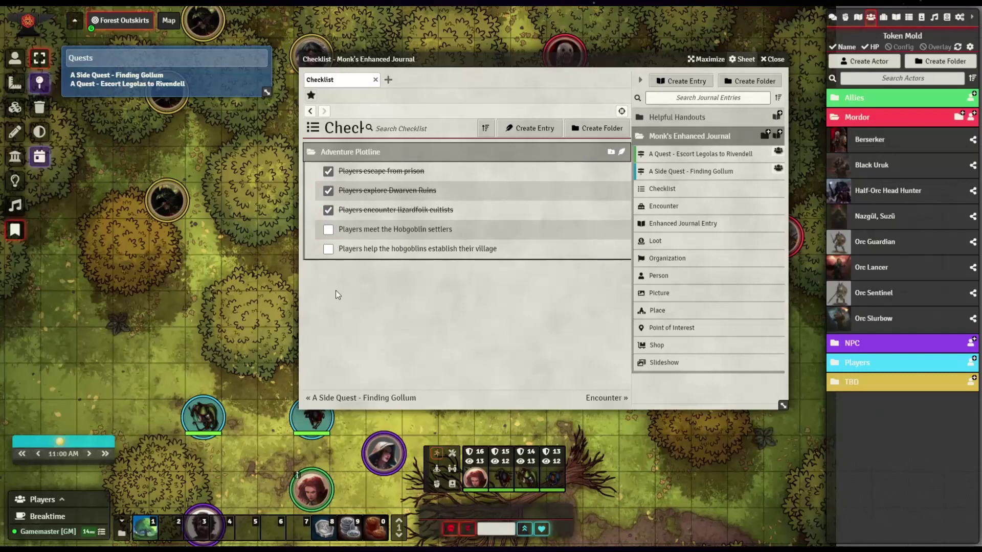
click(327, 230)
click(328, 250)
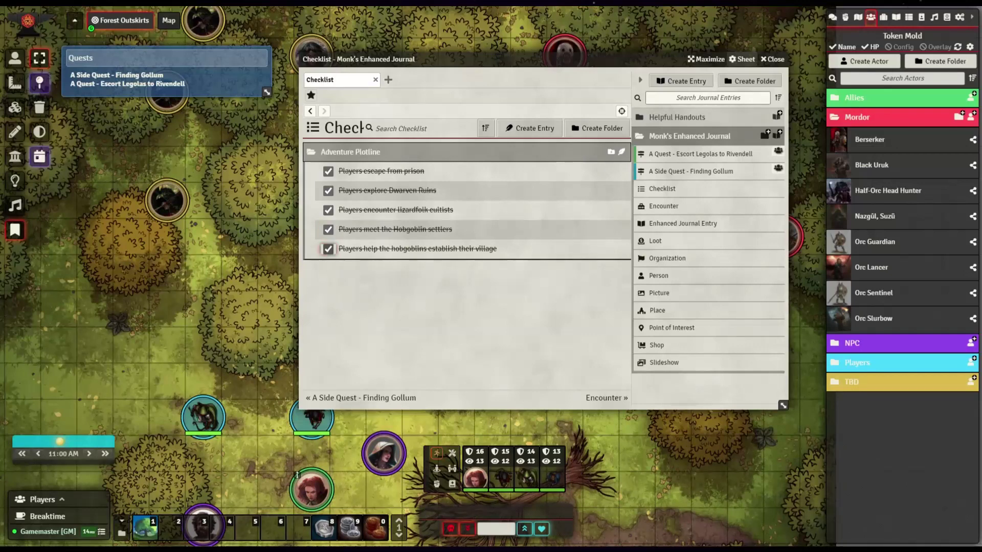
Clear the completion marks from all five Adventure Plotline items.
click(328, 249)
click(327, 229)
click(328, 210)
click(327, 191)
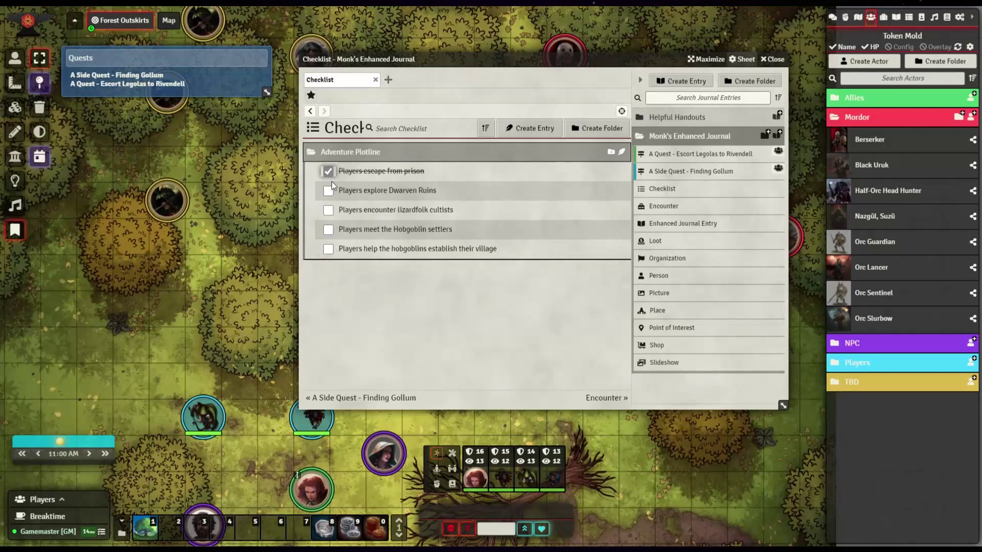
click(328, 172)
Move the item "Players meet the Hobgoblin settlers" out of the Adventure Plotline folder and return it to fourth place.
drag(328, 230, 329, 271)
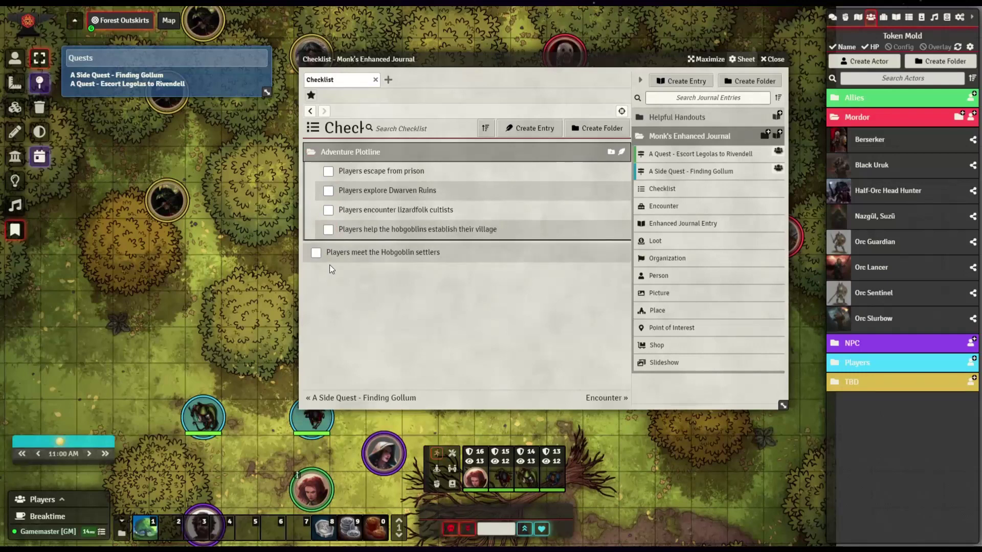
mouse_move(328, 211)
mouse_down()
mouse_move(327, 282)
mouse_move(335, 211)
mouse_up()
drag(329, 249, 341, 229)
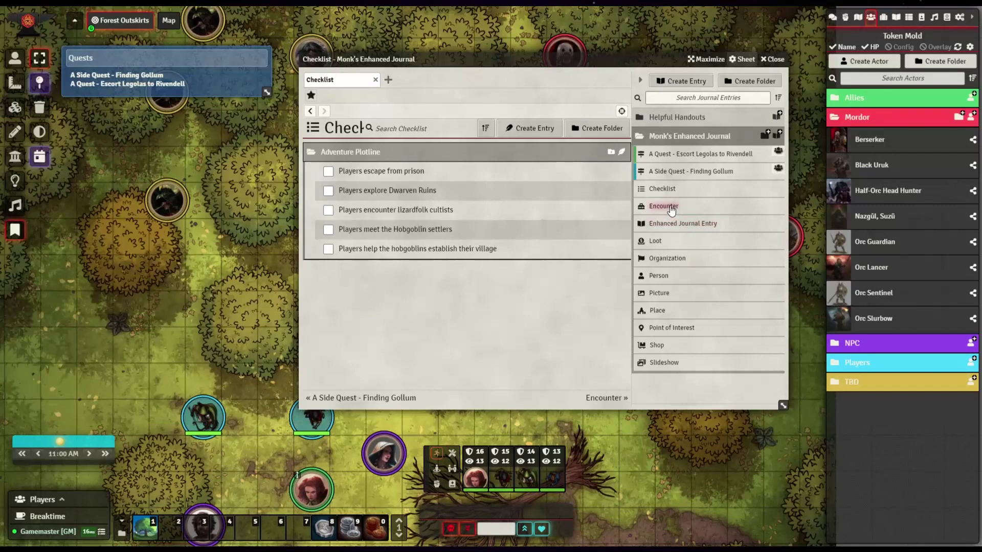
Open the Encounter entry and enlarge the journal window, shifting it slightly towards the Quests list.
click(668, 207)
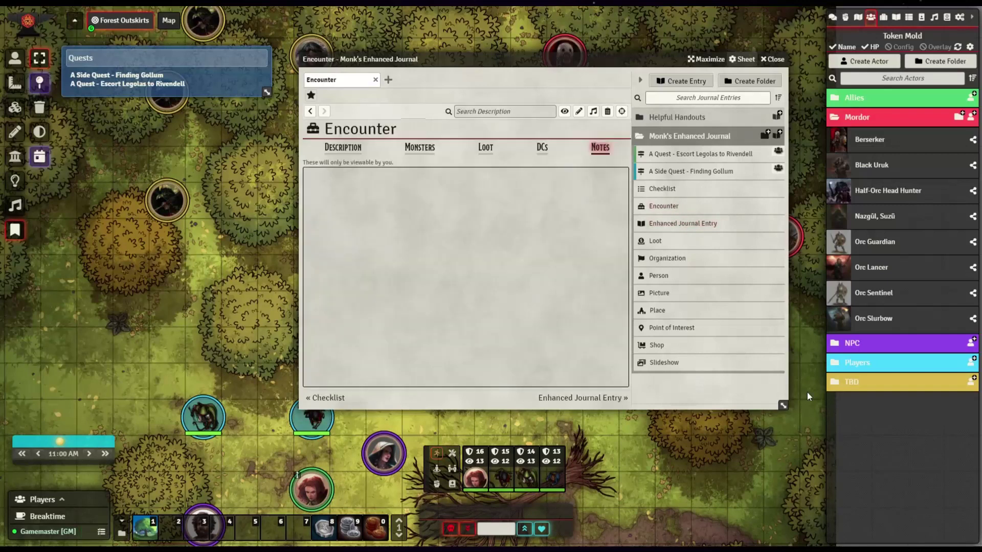
drag(783, 406, 917, 491)
drag(663, 66, 633, 63)
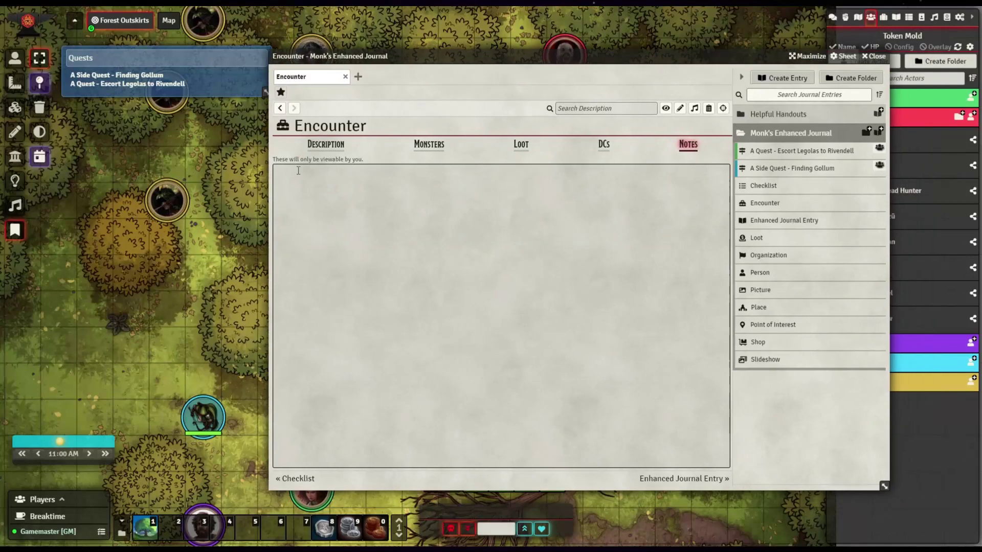
Examine the Encounter entry's description, monsters, loot, DCs and notes.
click(317, 146)
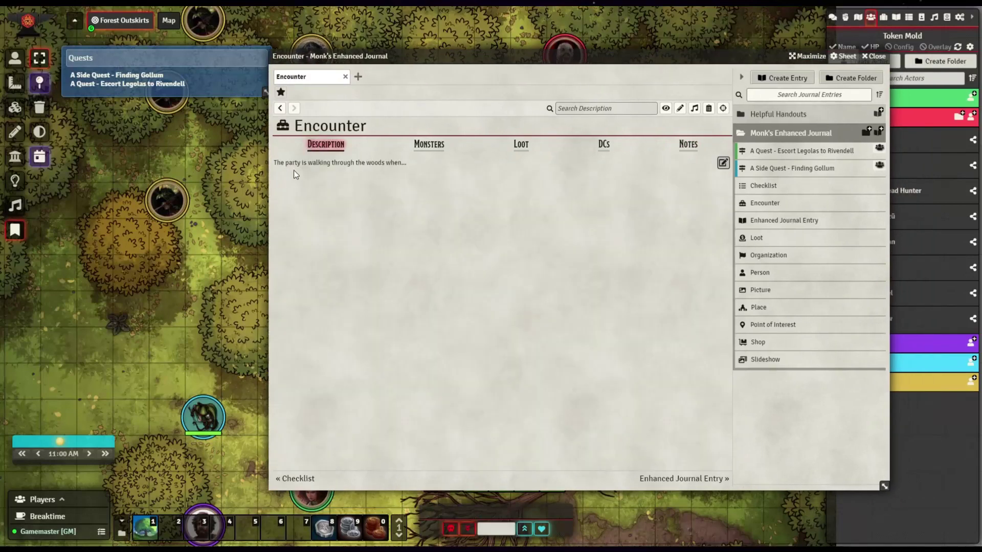
click(426, 149)
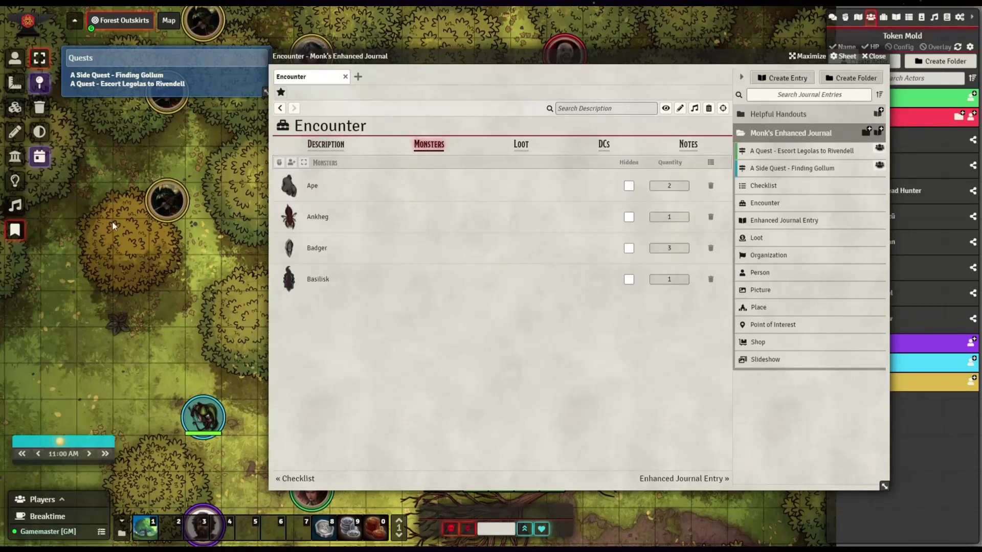
click(512, 147)
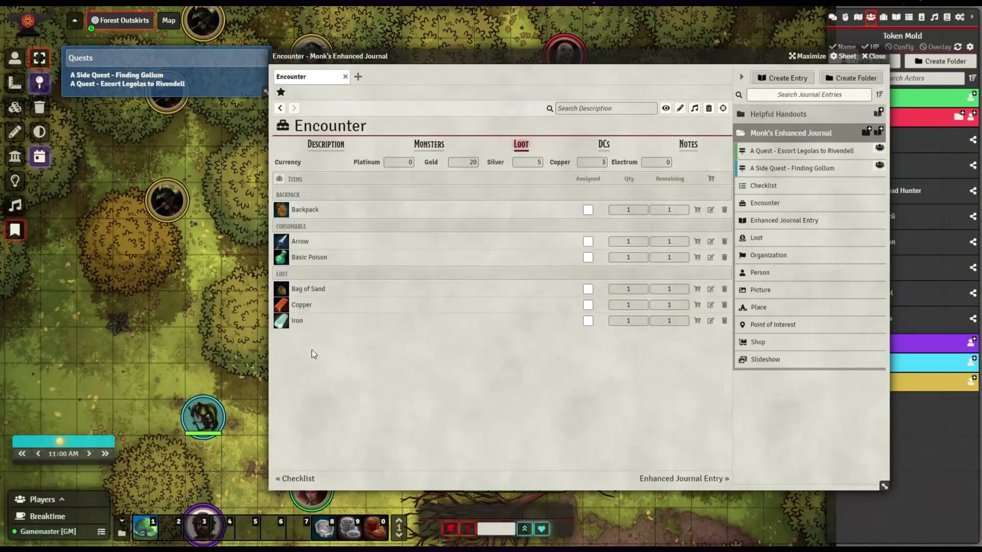
click(602, 145)
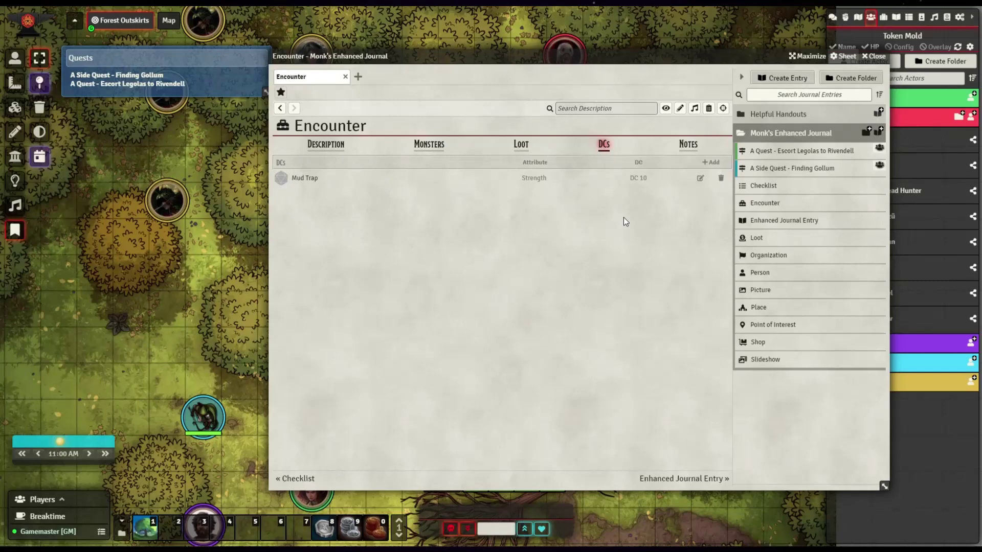
click(688, 144)
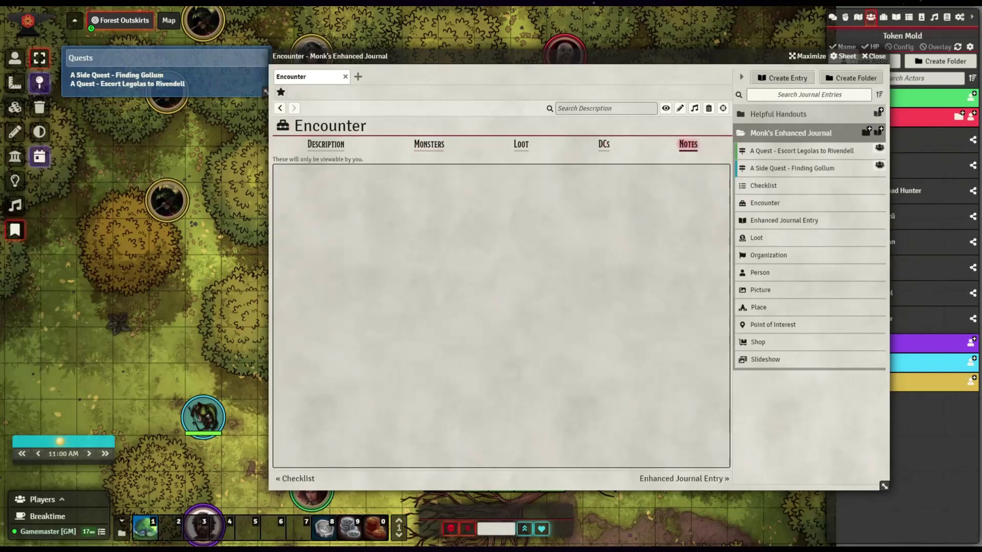
Examine the Enhanced Journal Entry's description and picture sections, and open the Loot entry to view its contents.
click(784, 220)
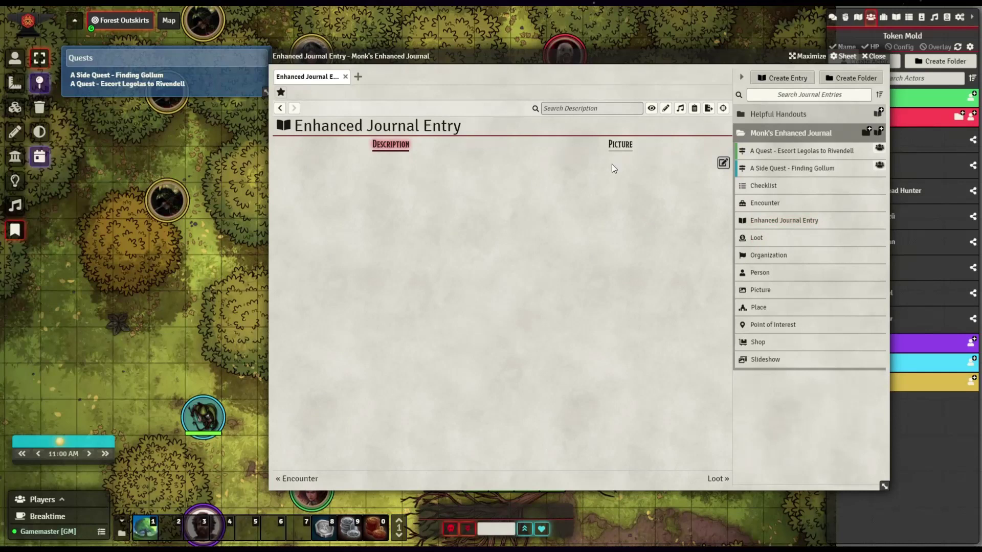
click(630, 147)
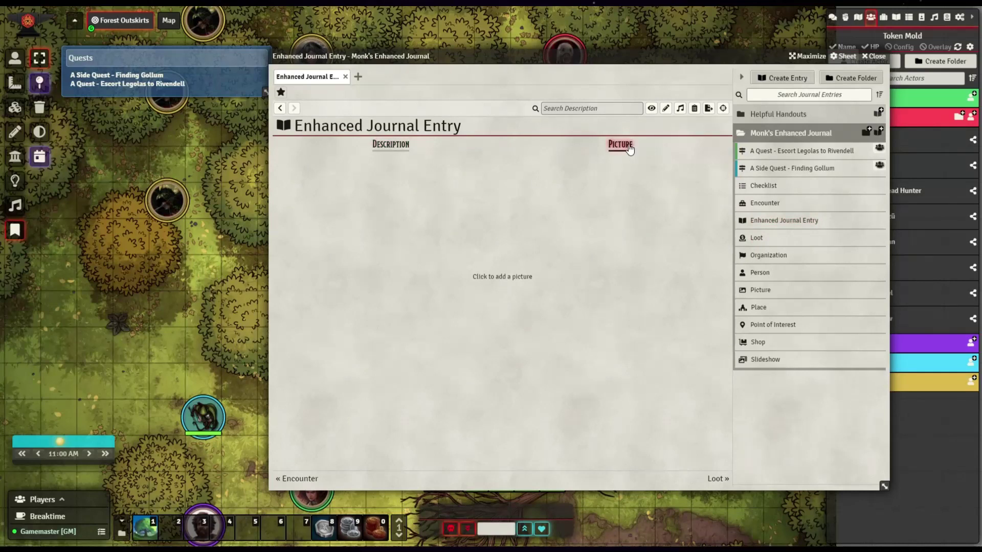
click(389, 147)
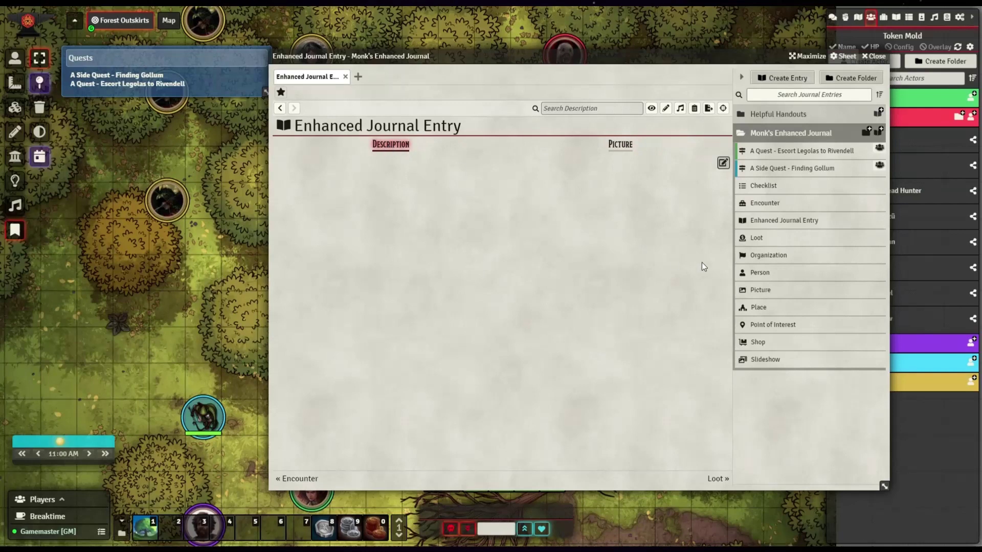
click(755, 239)
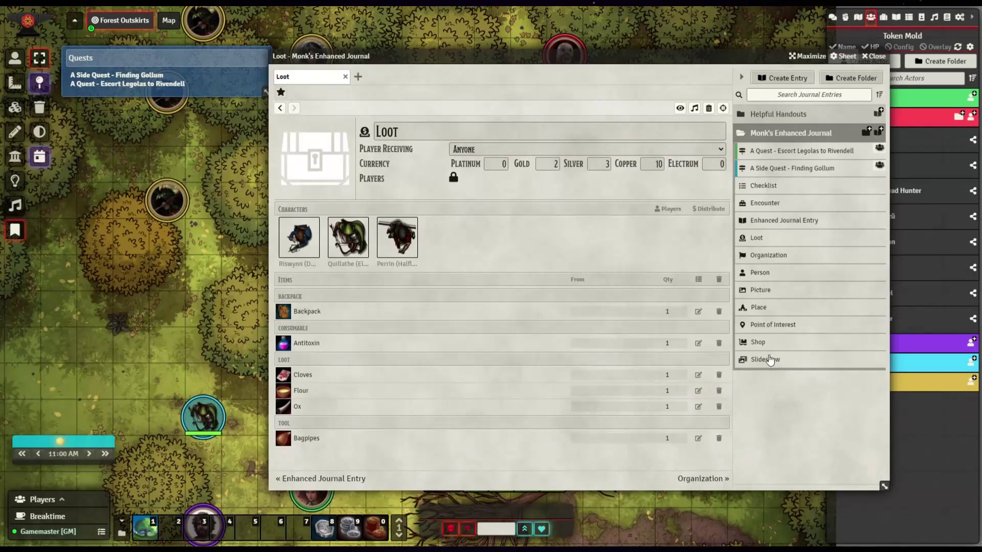
Examine the Organization entry's description, relationships, offerings and notes, returning to its relationships.
click(768, 260)
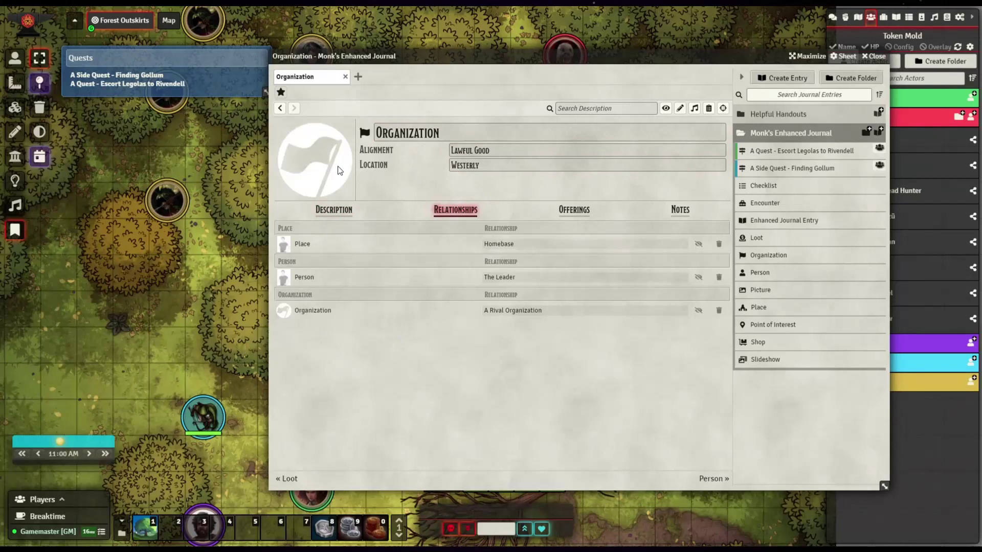
click(321, 212)
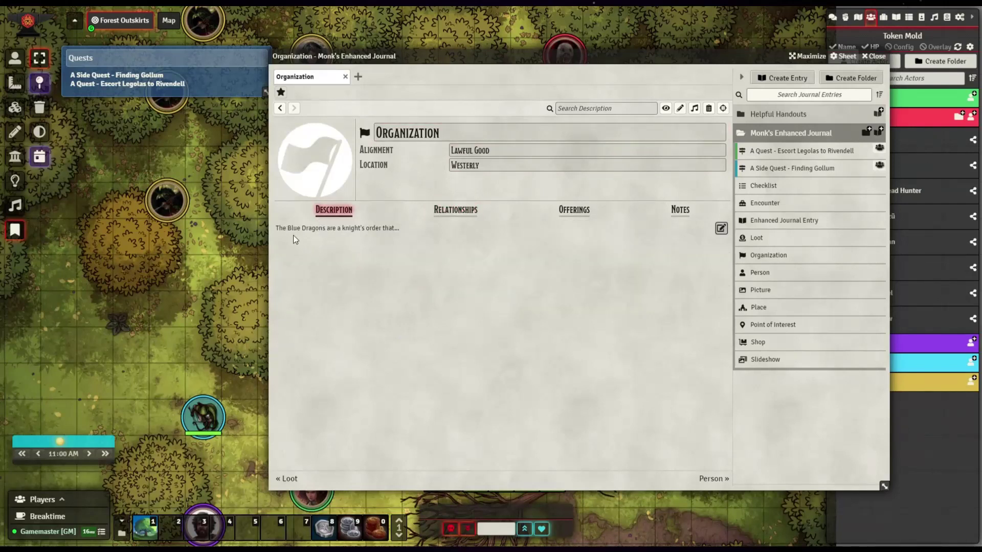
click(460, 211)
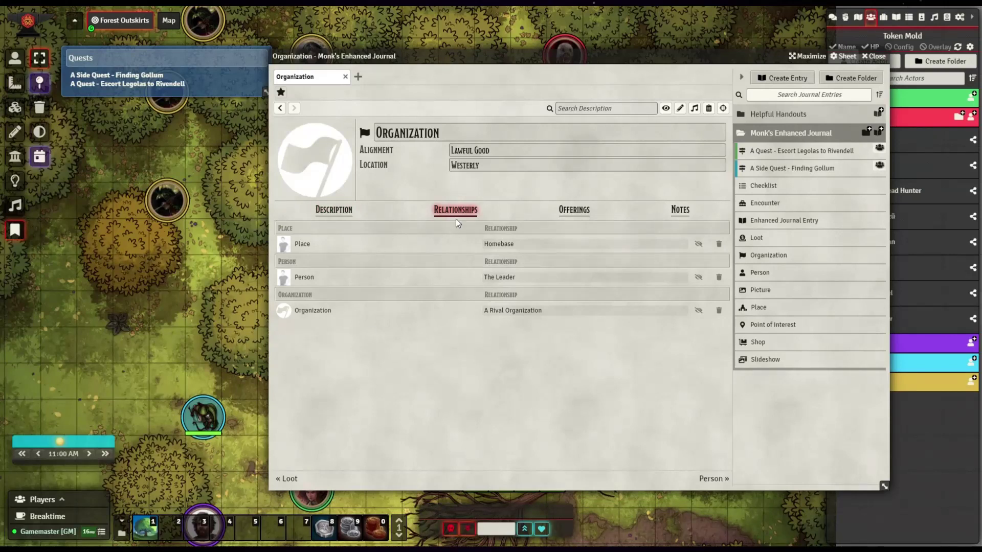
click(571, 211)
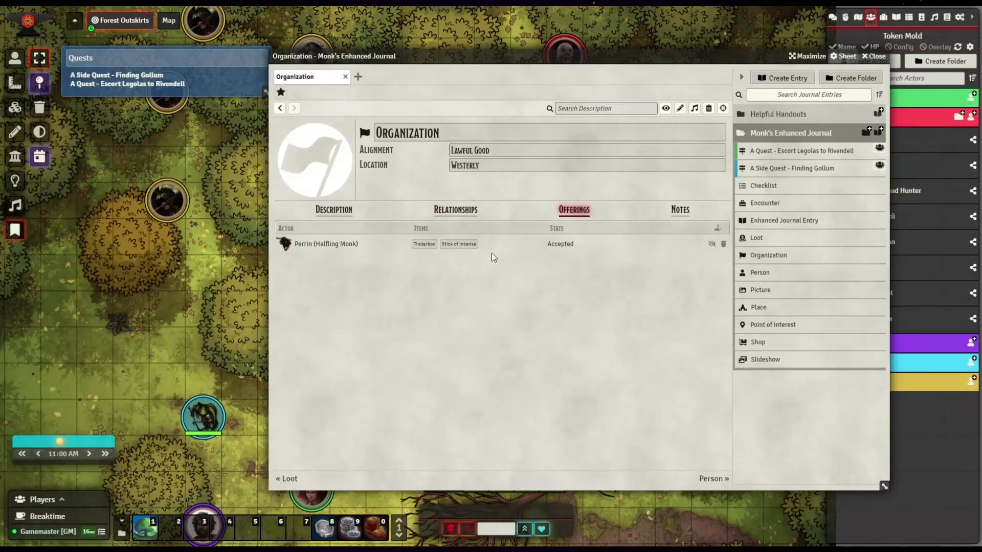
click(682, 212)
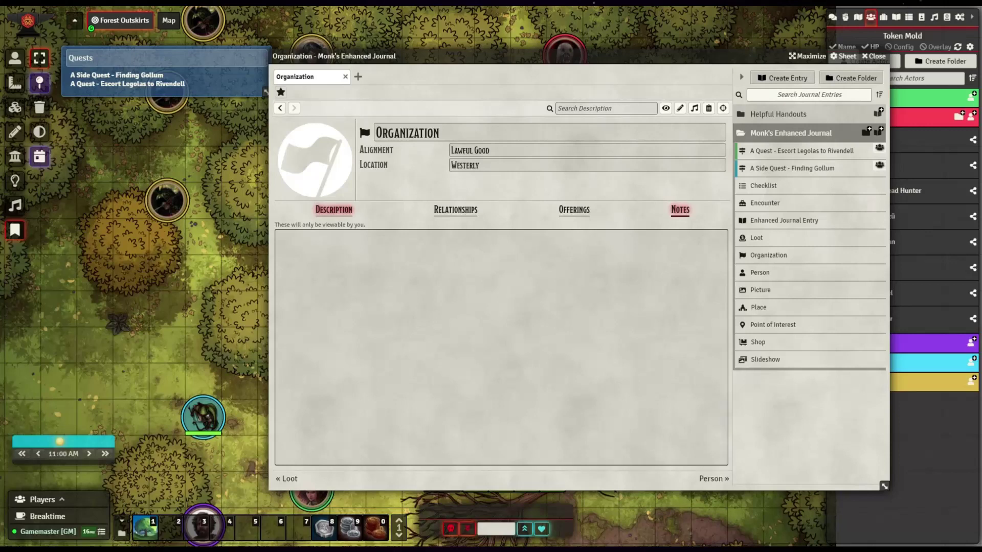
click(448, 214)
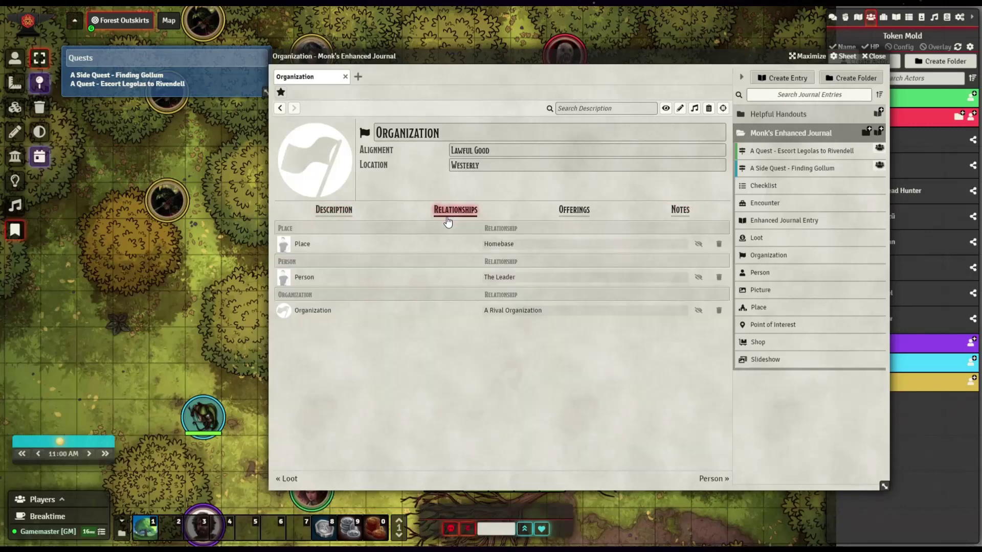
Examine the Person entry's description, details, relationships, offerings and notes.
click(766, 273)
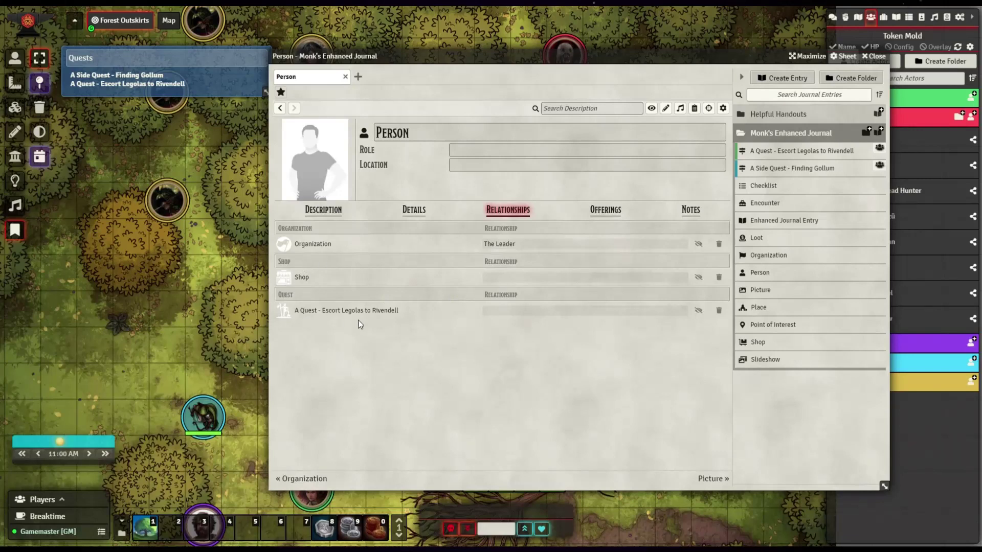
click(330, 210)
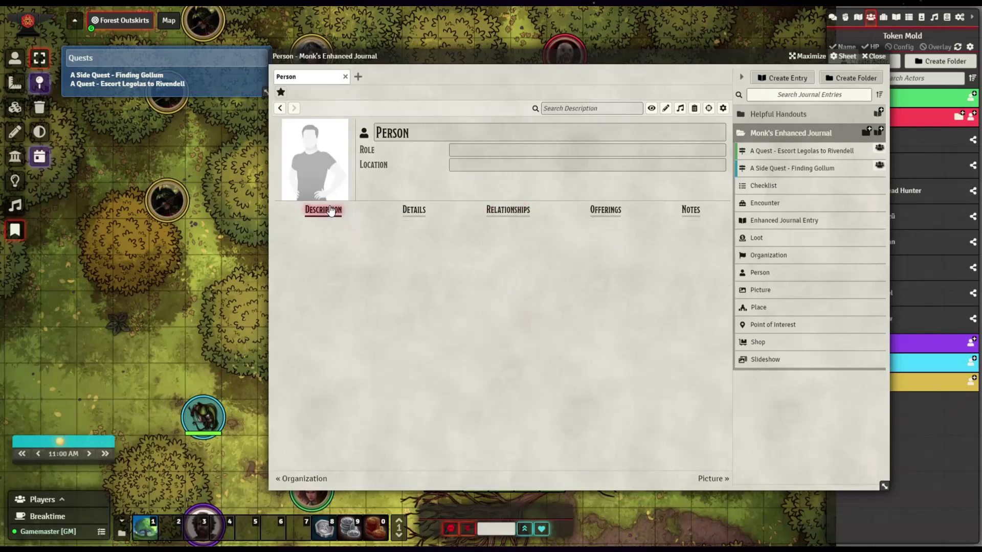
click(412, 213)
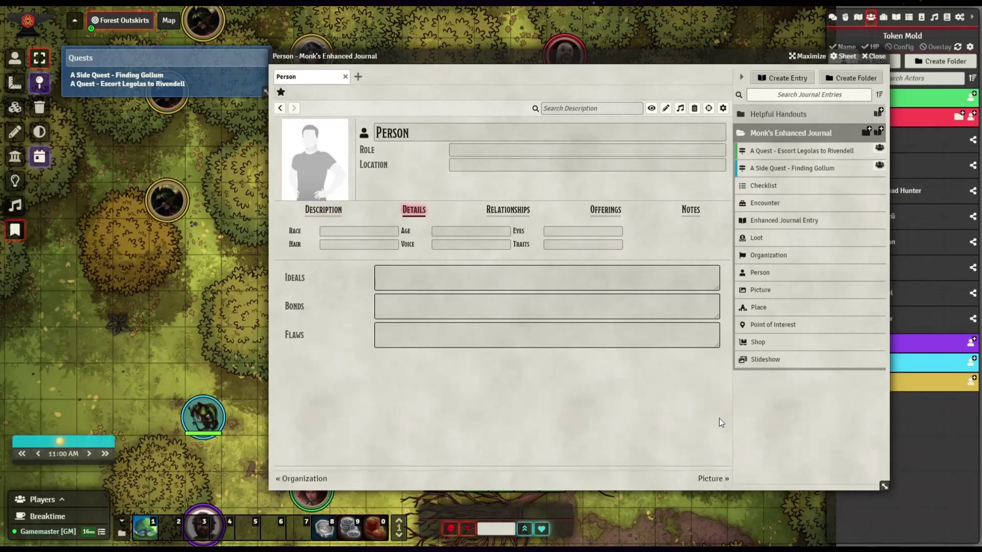
click(510, 216)
click(614, 213)
click(688, 212)
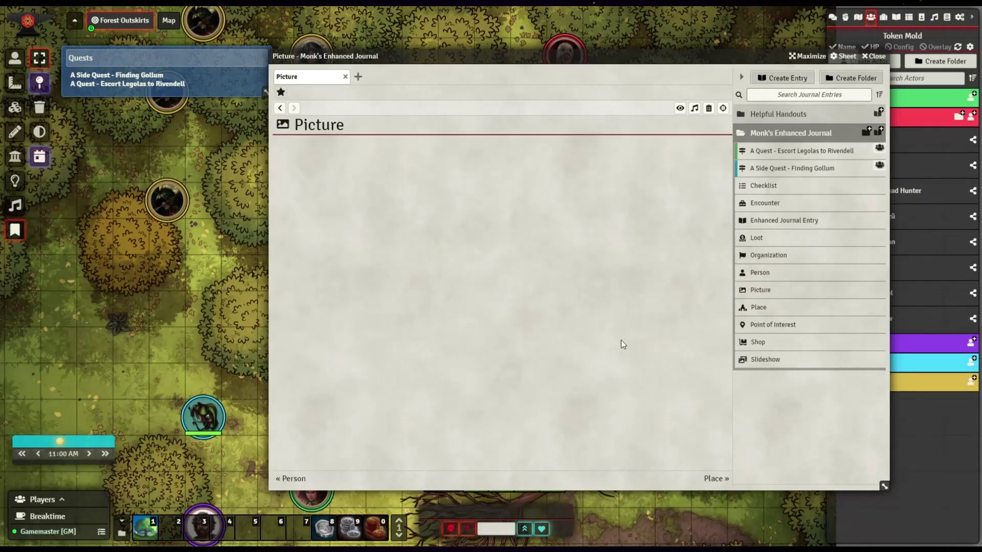
Open the Place entry and examine its description and details.
click(759, 308)
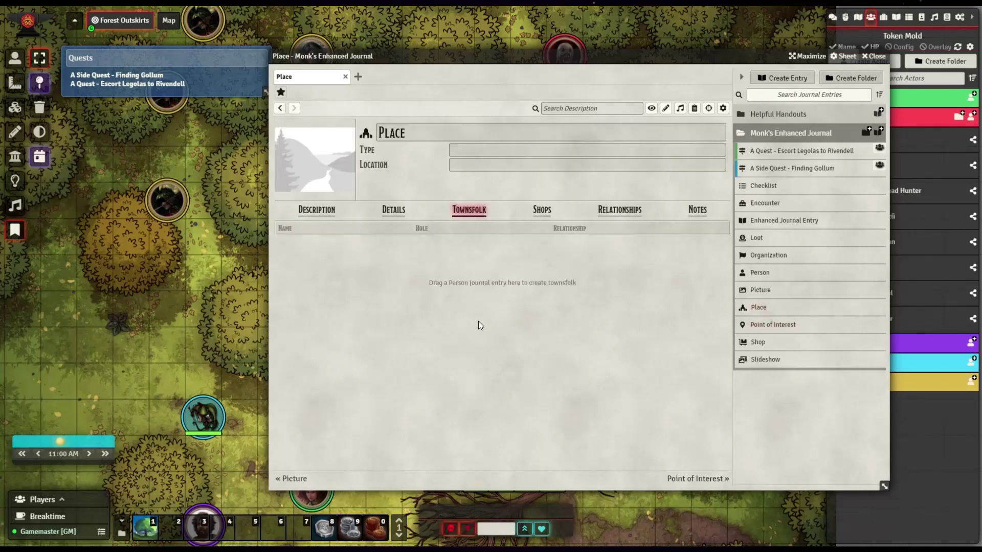
click(307, 213)
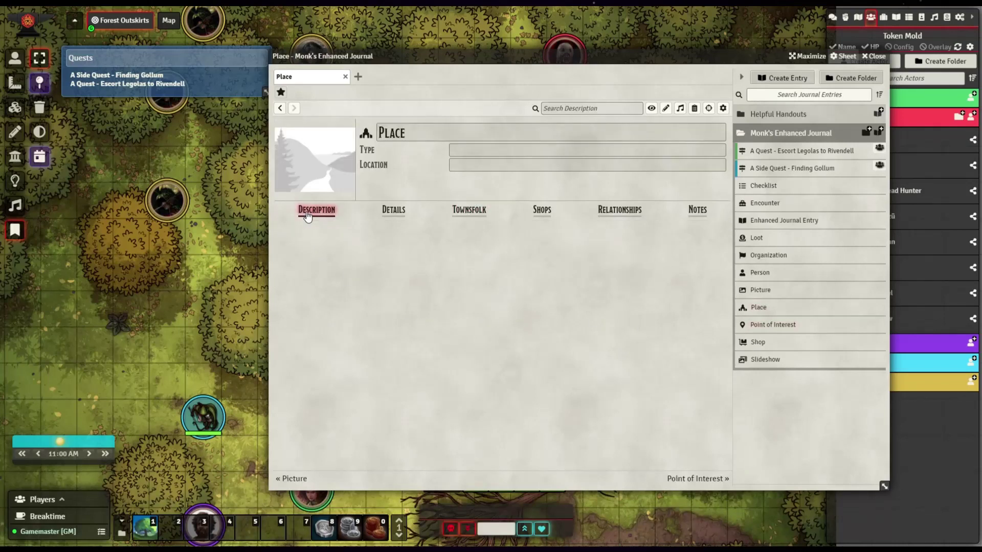
click(381, 210)
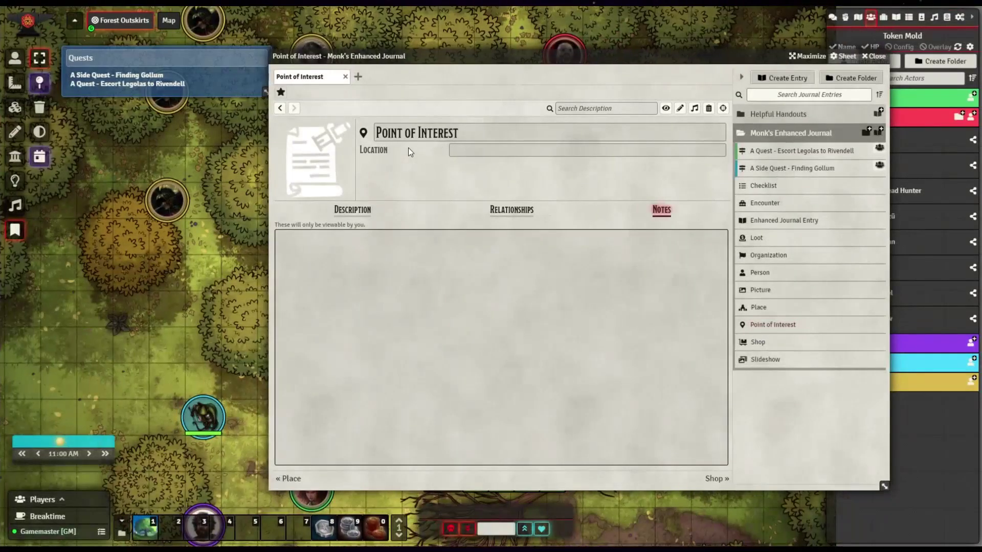
Add the Place and Person entries as relationships of the Point of Interest entry, and view its notes.
click(471, 149)
click(347, 210)
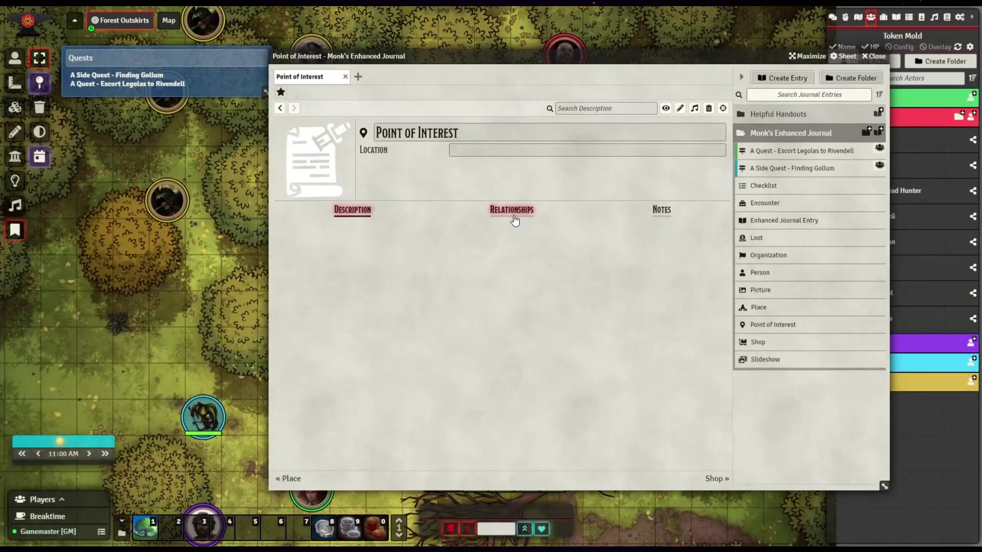
click(509, 220)
drag(759, 307, 604, 325)
drag(755, 272, 625, 298)
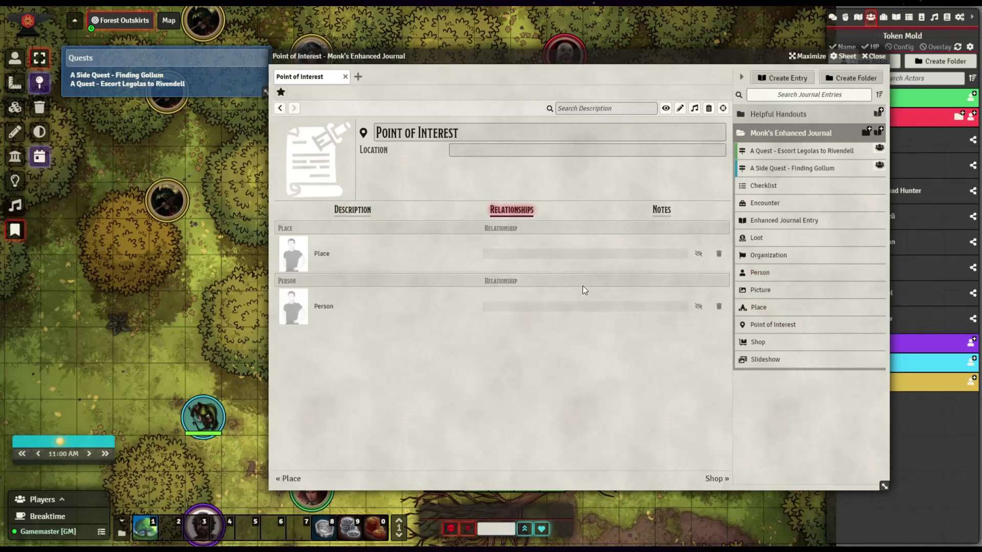
click(664, 216)
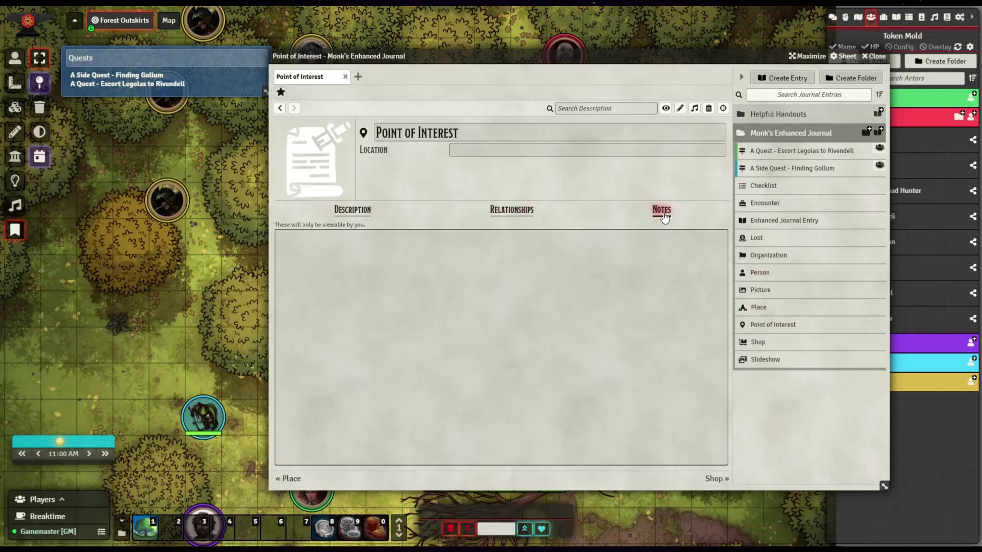
Open the Shop entry and examine its description, items for sale and relationships.
click(760, 344)
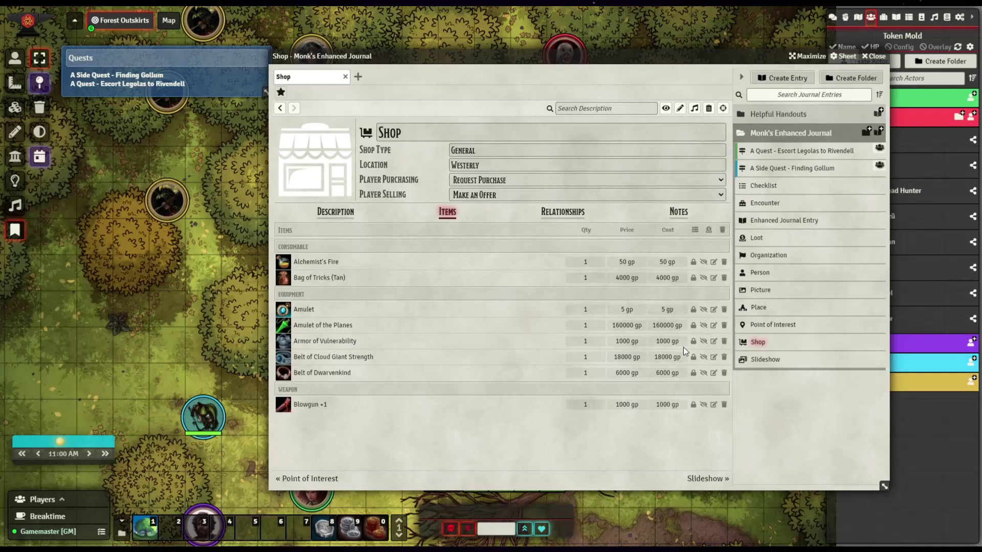
click(330, 216)
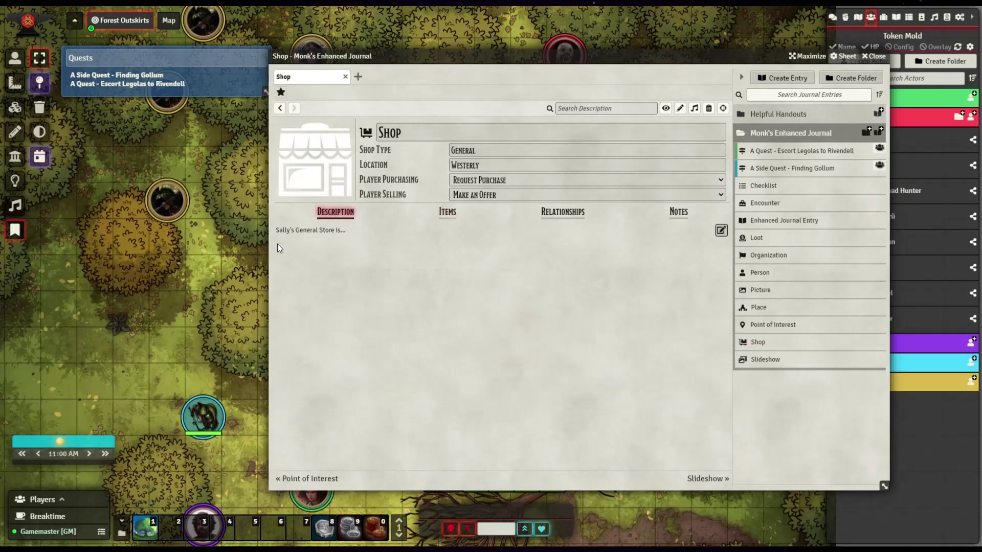
click(448, 213)
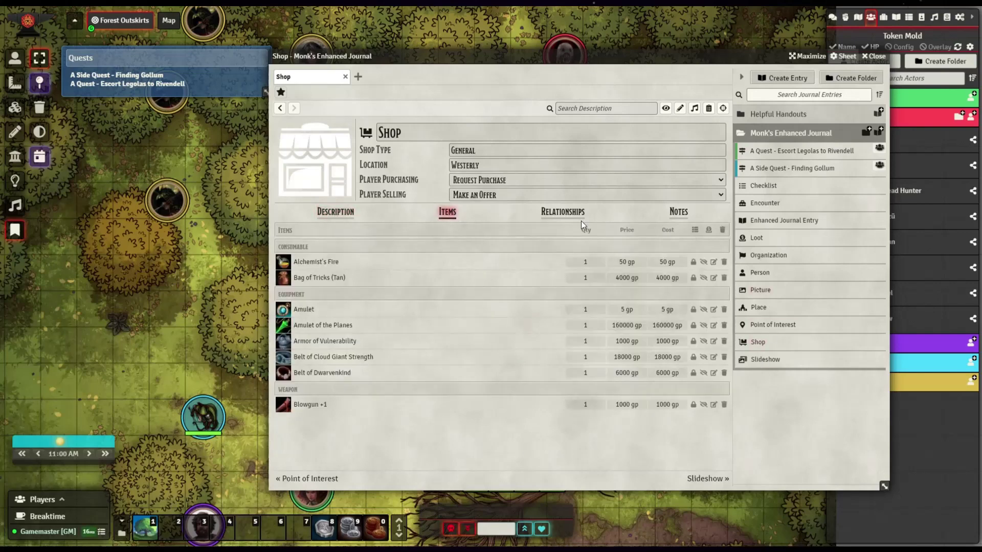
click(550, 215)
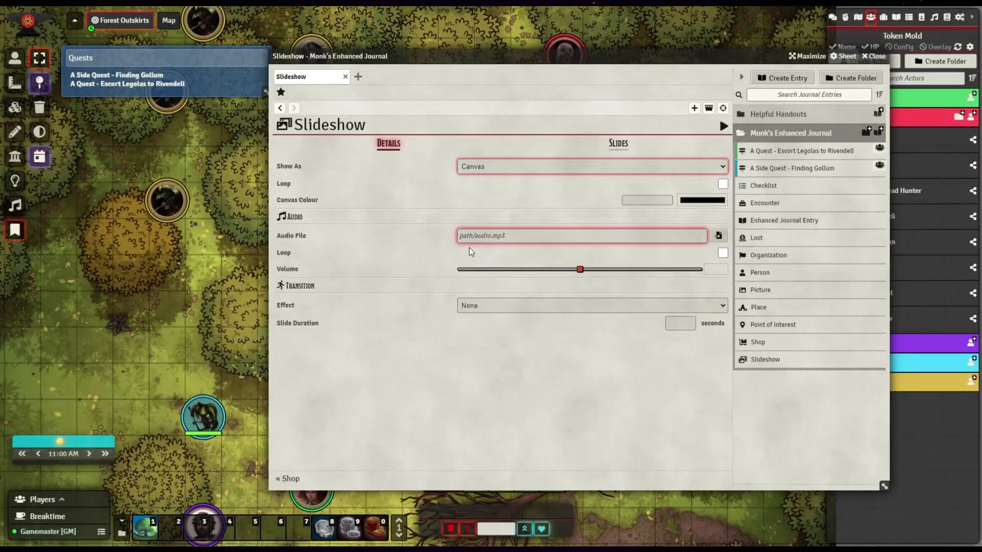
Examine the Slideshow entry's audio volume and transition effect settings, and view its slides.
mouse_move(580, 269)
mouse_down()
mouse_move(604, 269)
mouse_move(583, 271)
mouse_up()
click(477, 310)
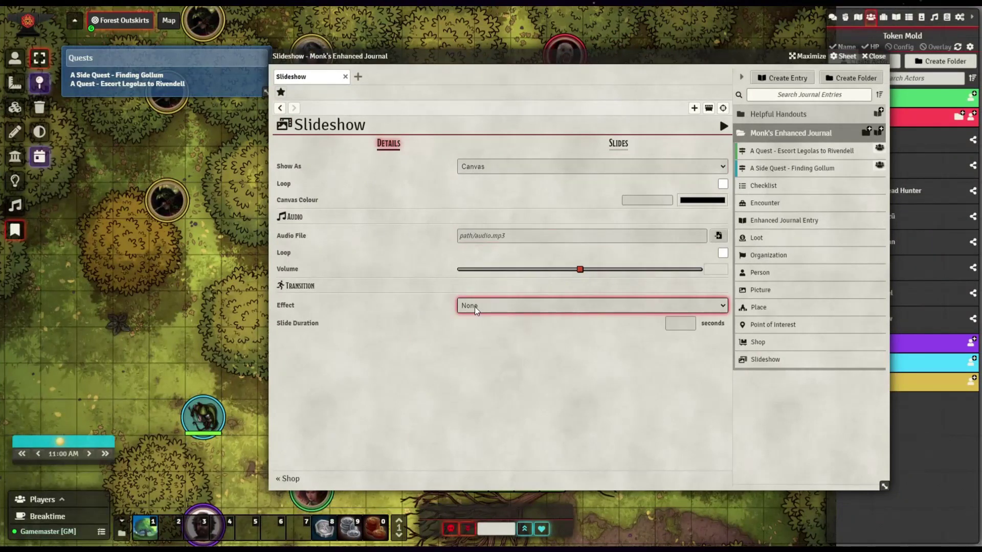
click(618, 143)
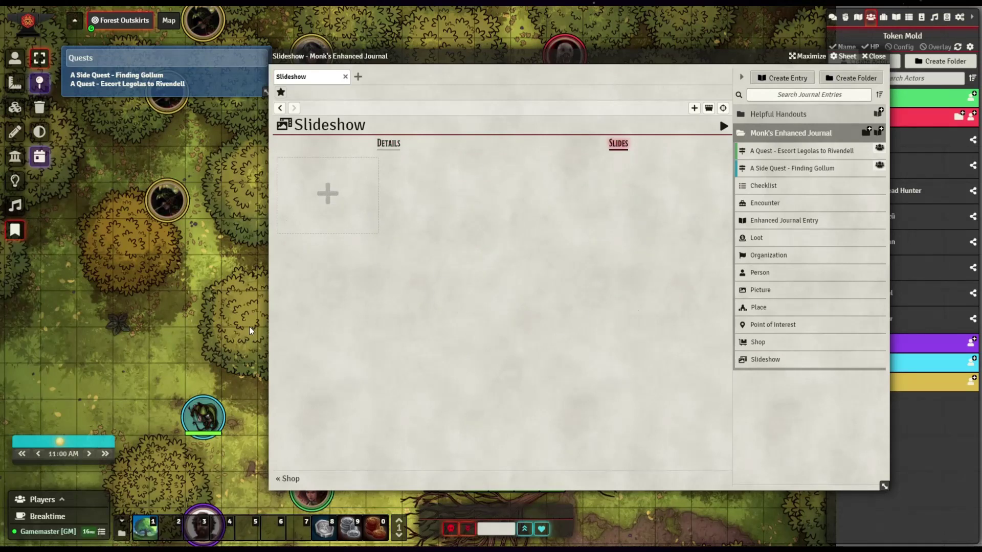
Review the two quests, the Checklist, and the Encounter entry's description, monsters and loot.
click(798, 151)
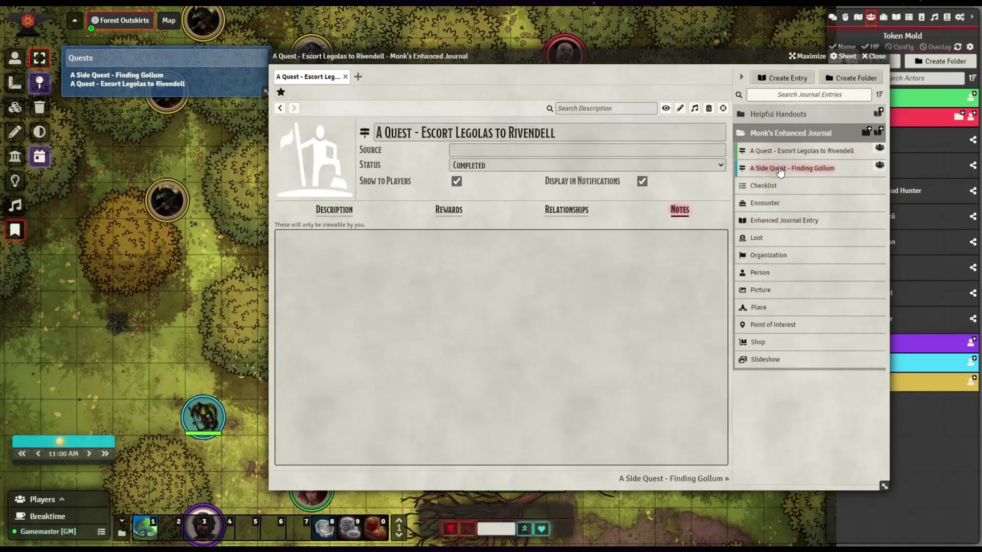
click(780, 168)
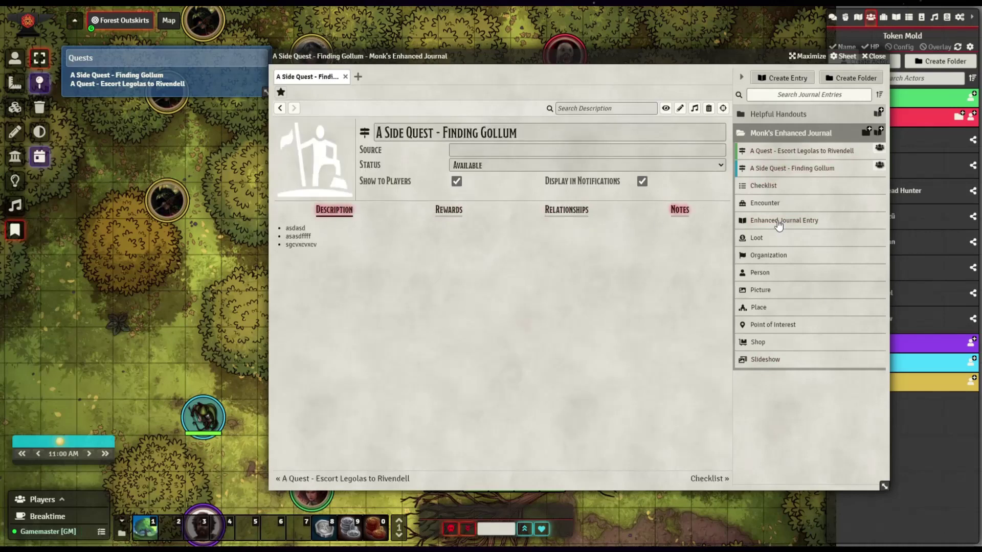
click(765, 185)
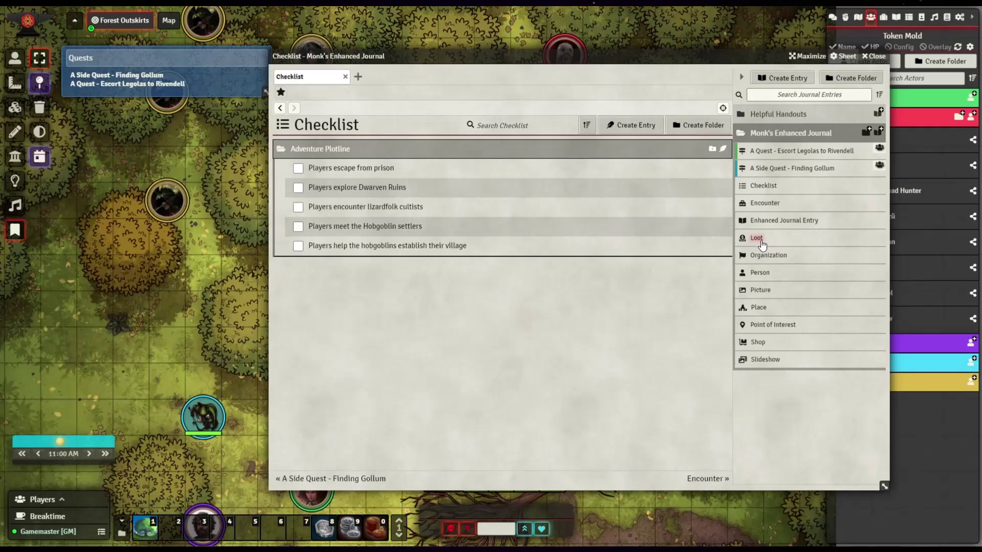
click(765, 203)
click(326, 144)
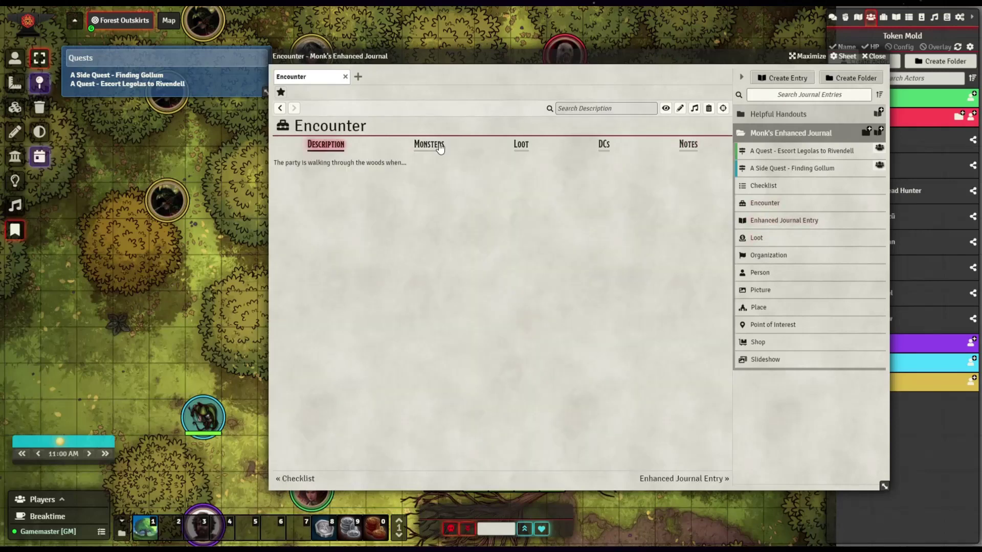
click(429, 144)
click(521, 144)
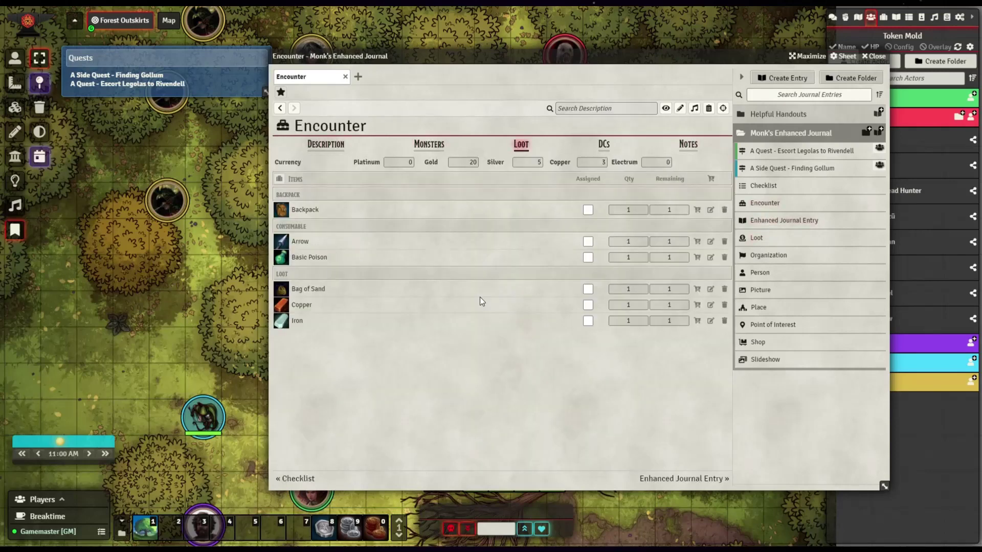
Review the Enhanced Journal Entry, Loot, Organization and Person entries.
click(772, 220)
click(758, 238)
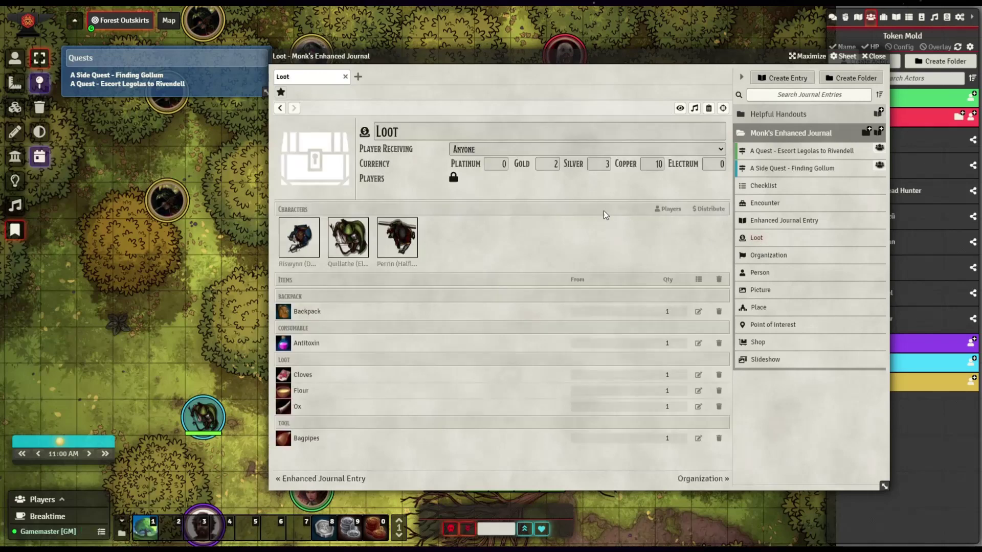
click(744, 257)
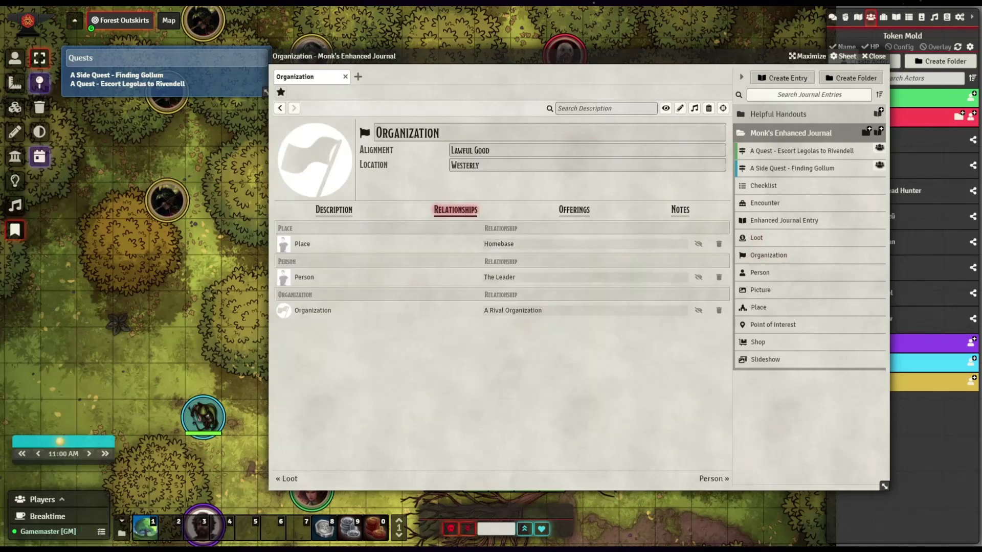
click(759, 272)
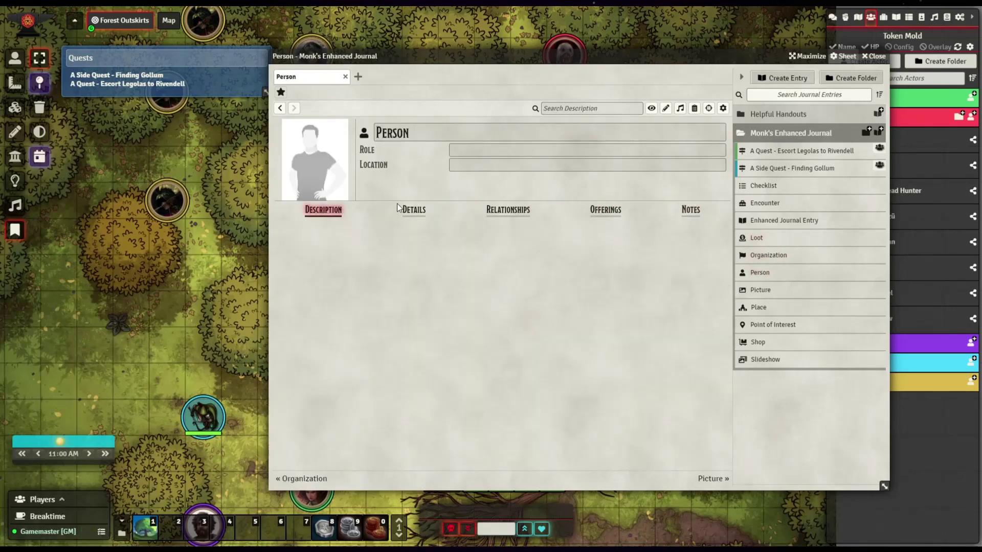
click(453, 210)
Review the Picture entry, the Place's details and shops, the Point of Interest's description and relationships, and the Shop entry.
click(759, 289)
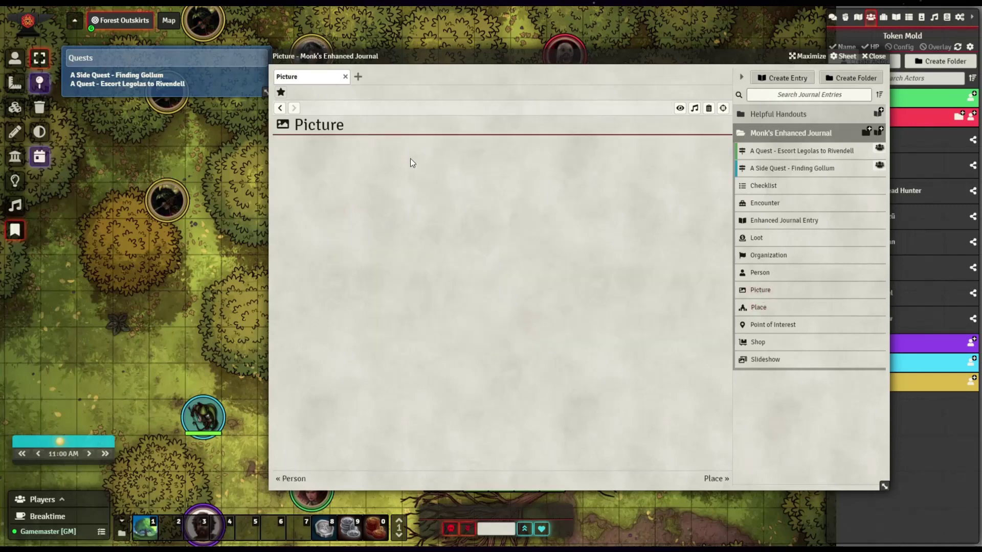
click(757, 308)
click(394, 210)
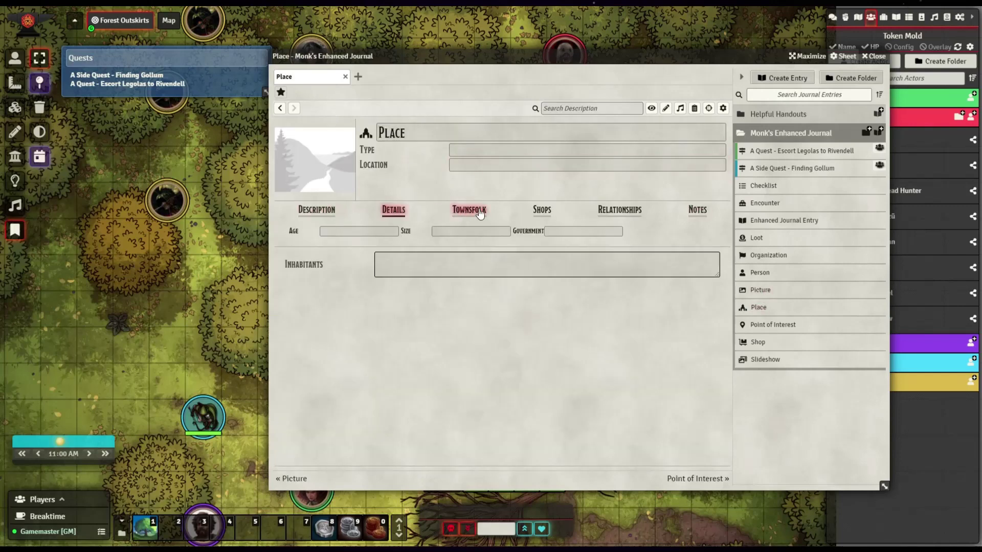
click(541, 210)
click(762, 326)
click(352, 210)
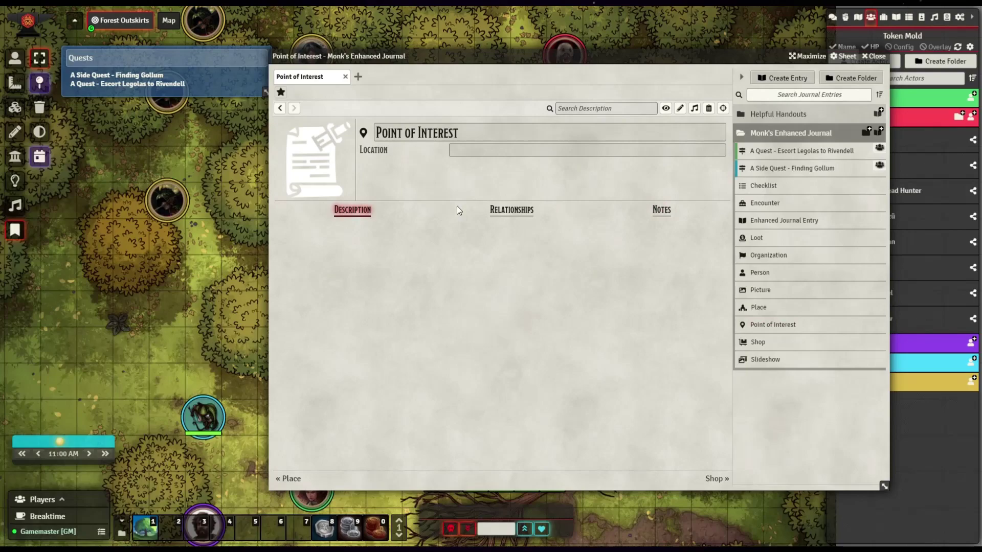
click(511, 209)
click(761, 344)
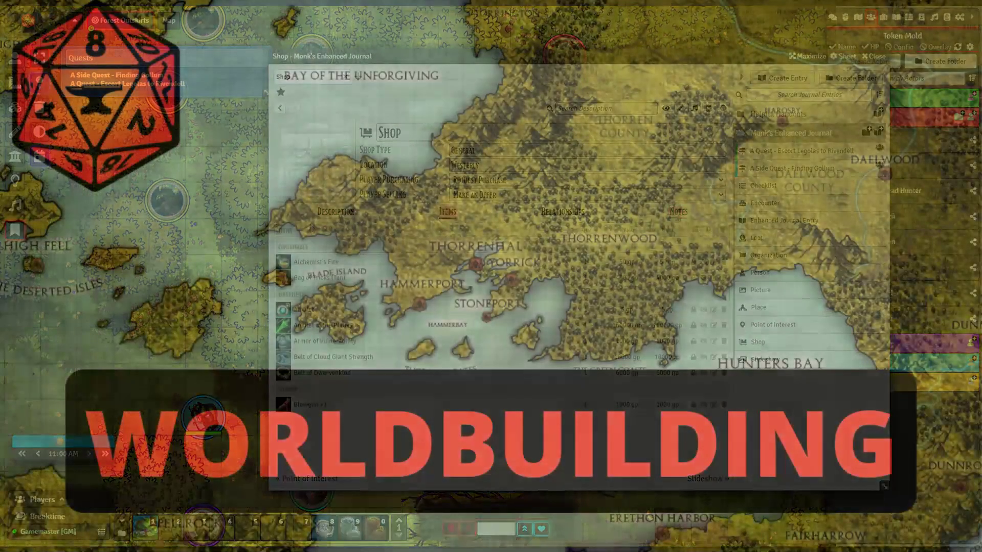